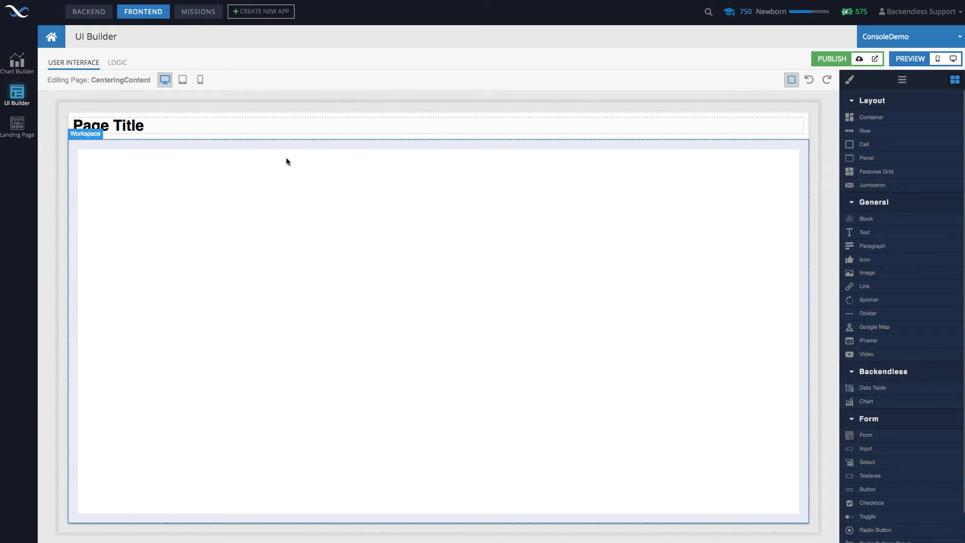
View the templates offered for a new page, and close the dialog without creating one
{"action": "mouse_move", "coordinate": [83, 82]}
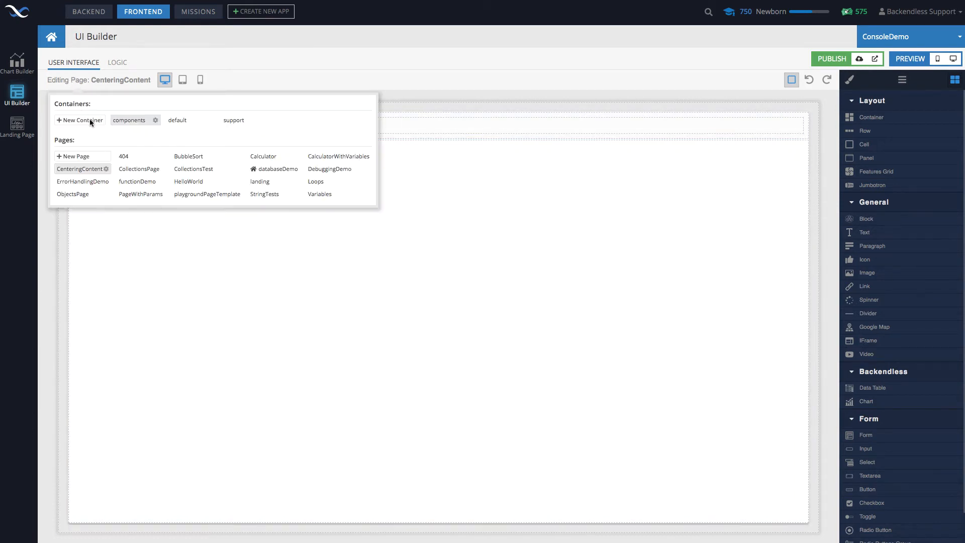
{"action": "left_click", "coordinate": [81, 157]}
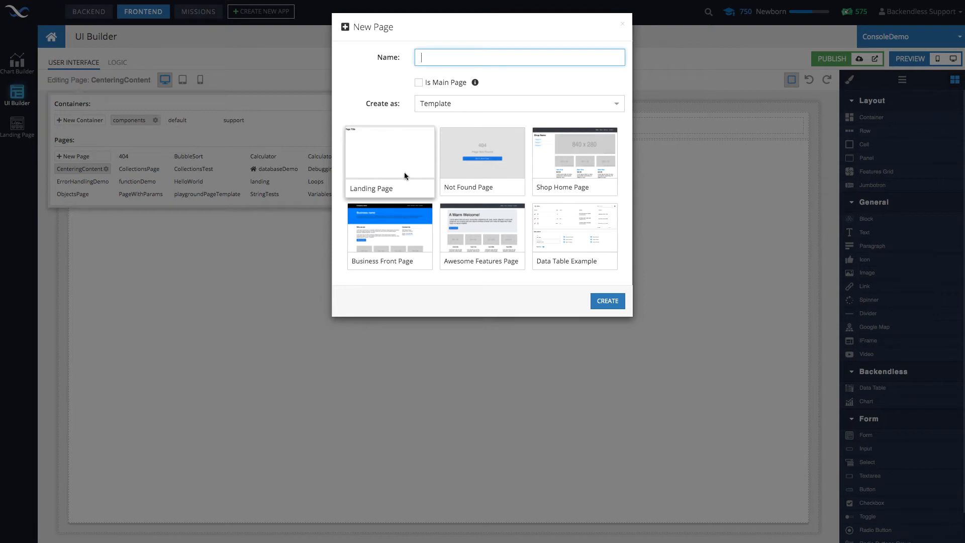
{"action": "left_click", "coordinate": [623, 24]}
Examine the margin and padding settings of the CenteringContent page
{"action": "left_click", "coordinate": [587, 231]}
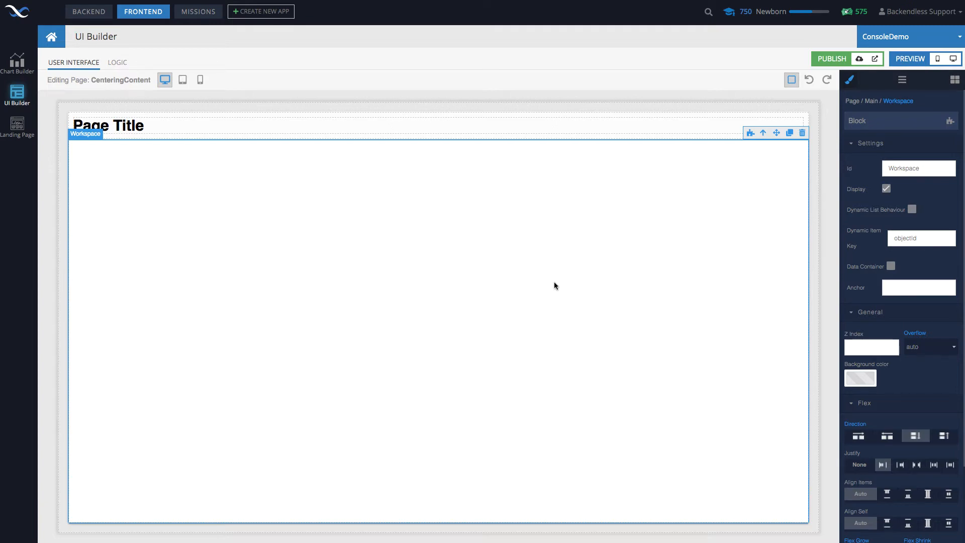
{"action": "left_click", "coordinate": [512, 108]}
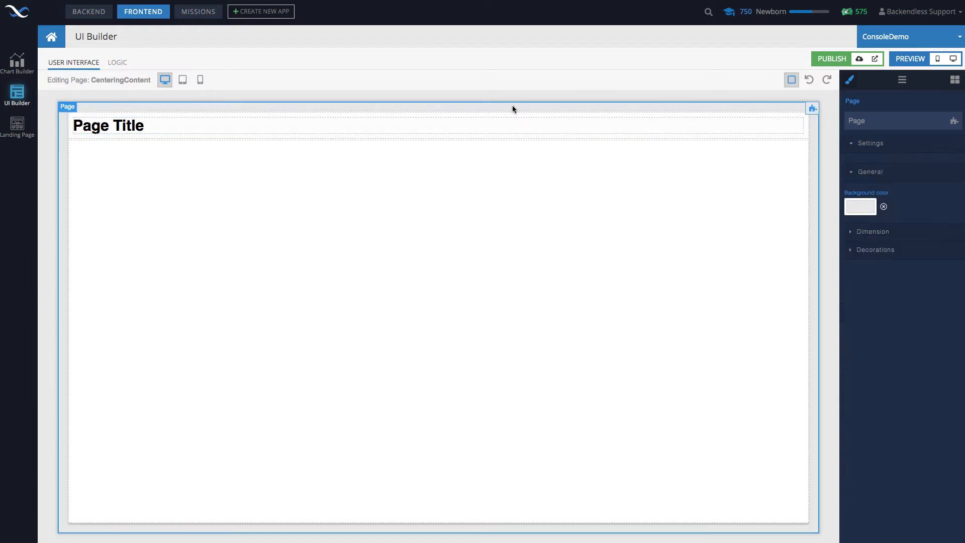
{"action": "left_click", "coordinate": [877, 232]}
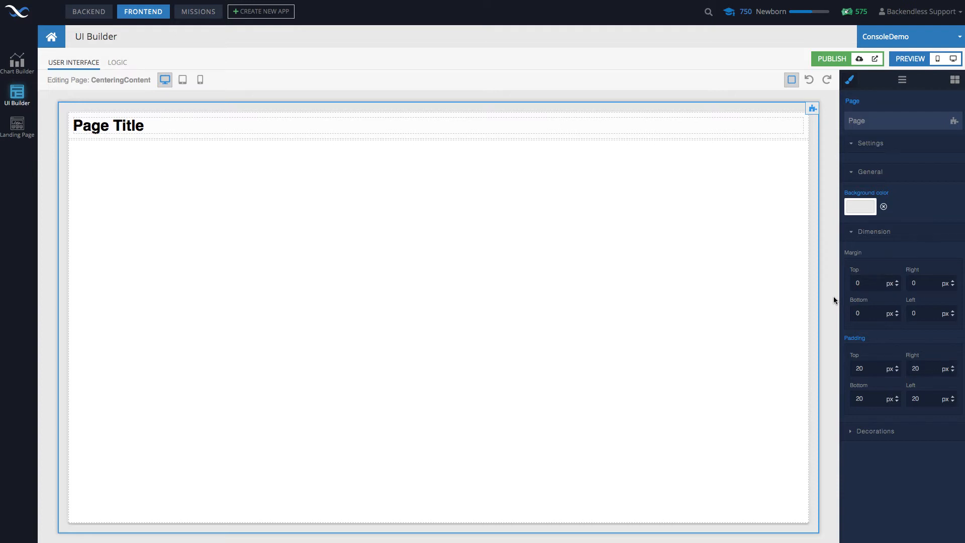
Examine the available components and the Workspace block's flex and dimension settings
{"action": "left_click", "coordinate": [730, 267]}
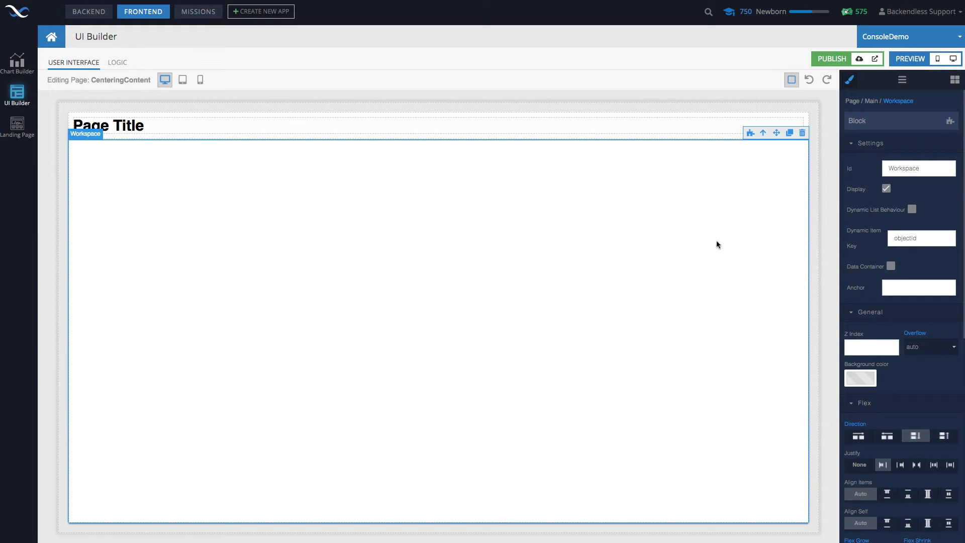
{"action": "left_click", "coordinate": [956, 81]}
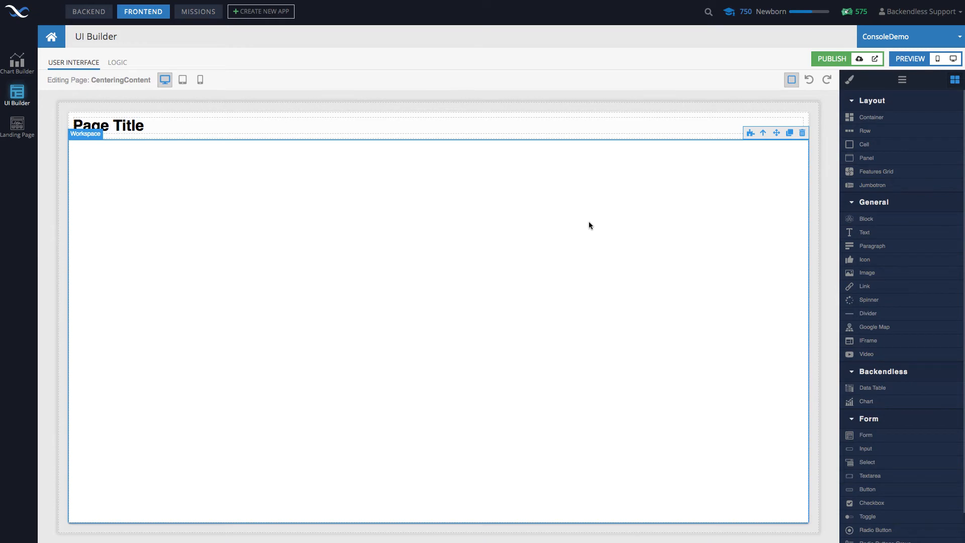
{"action": "left_click", "coordinate": [849, 80]}
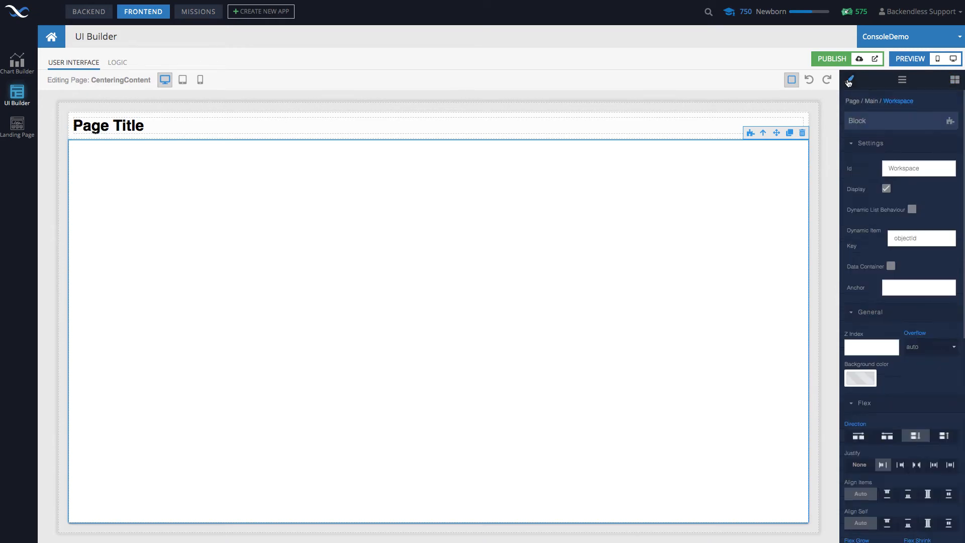
{"action": "scroll", "coordinate": [875, 335], "scroll_direction": "down", "scroll_amount": 5}
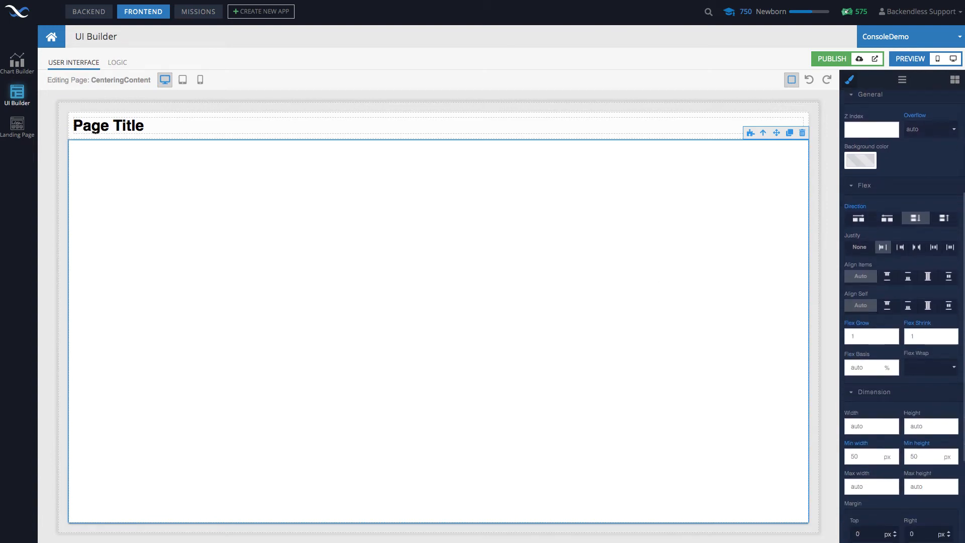
Add a Panel component to the Workspace block and select the panel's outer block
{"action": "left_click", "coordinate": [955, 80]}
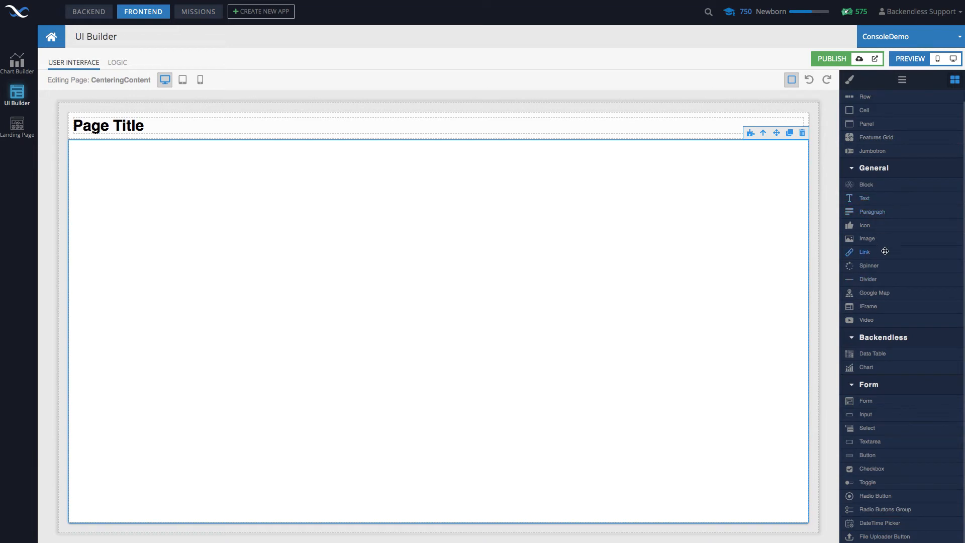
{"action": "left_click_drag", "start_coordinate": [863, 125], "coordinate": [506, 281]}
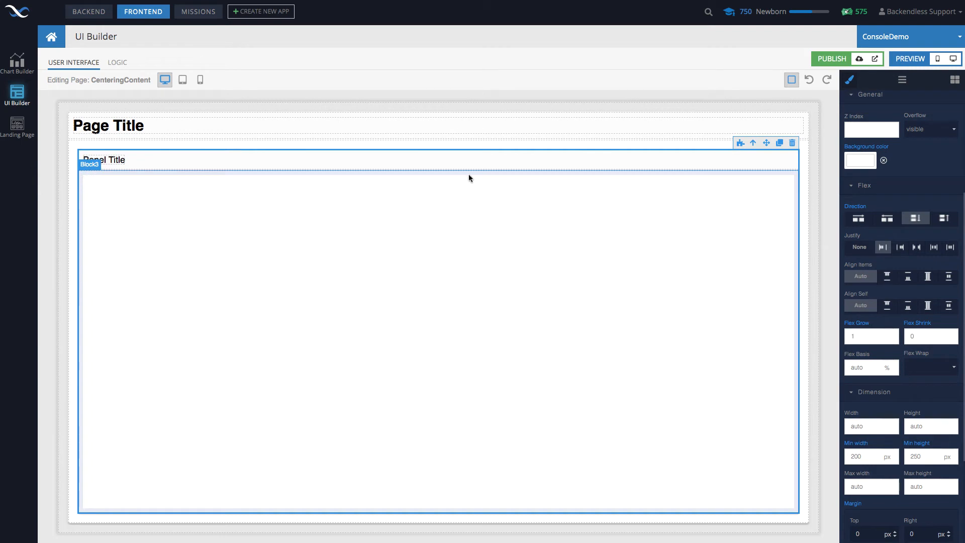
{"action": "left_click", "coordinate": [494, 160]}
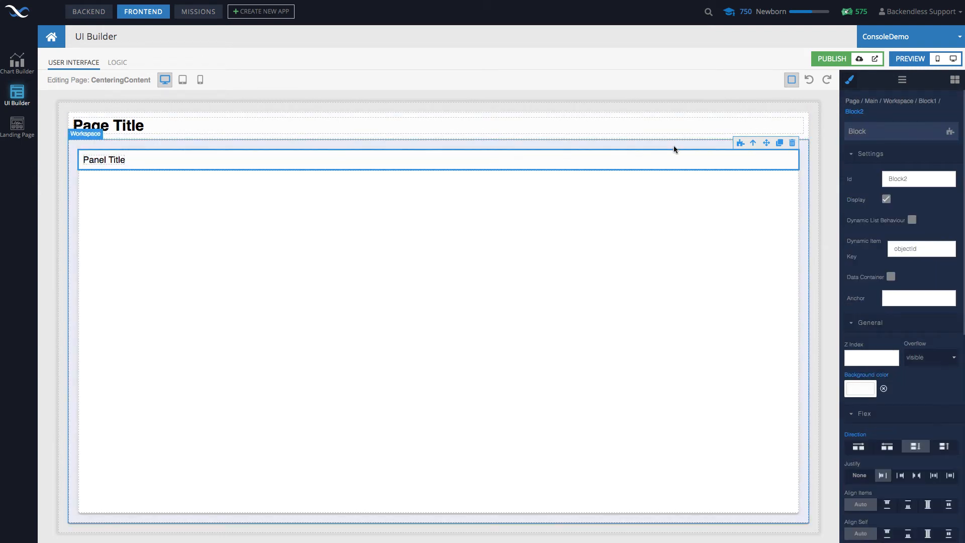
{"action": "left_click", "coordinate": [754, 144]}
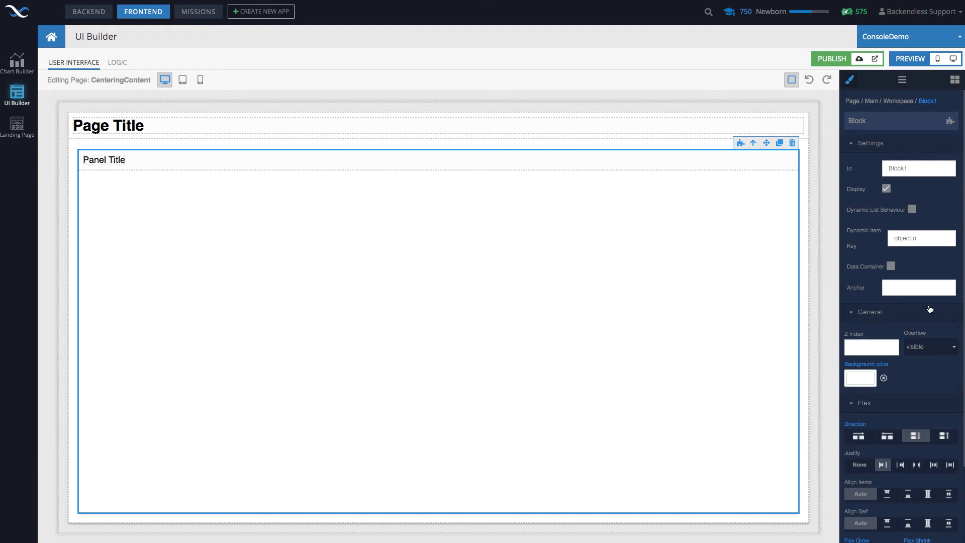
Set the panel's width, maximum width and maximum height to 400 px each
{"action": "scroll", "coordinate": [930, 310], "scroll_direction": "down", "scroll_amount": 3}
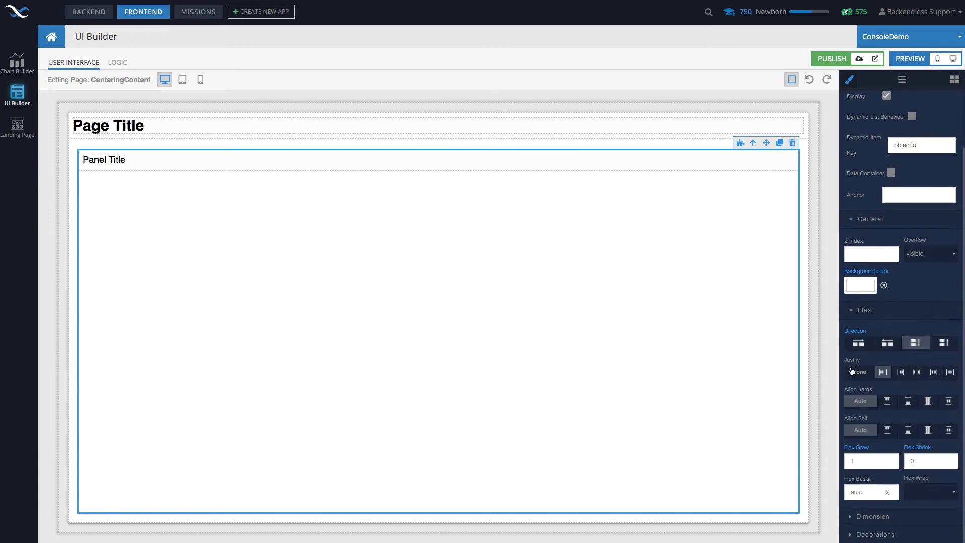
{"action": "left_click", "coordinate": [850, 517]}
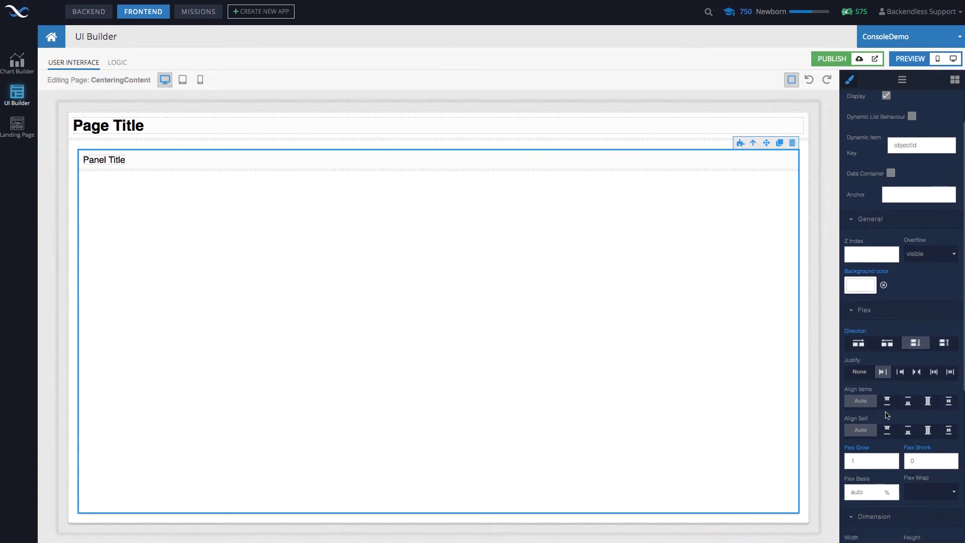
{"action": "scroll", "coordinate": [887, 411], "scroll_direction": "down", "scroll_amount": 8}
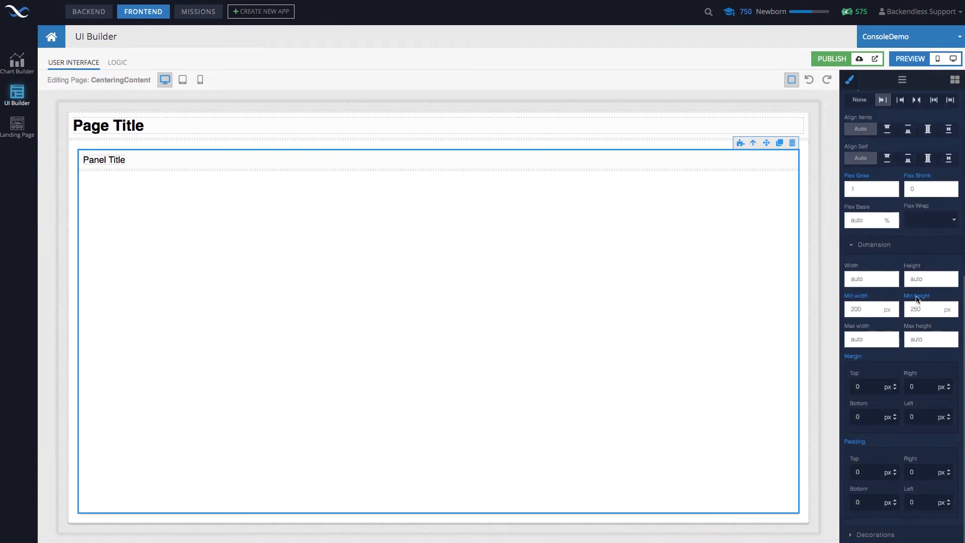
{"action": "left_click_drag", "start_coordinate": [874, 279], "coordinate": [841, 283]}
{"action": "type", "text": "400"}
{"action": "left_click_drag", "start_coordinate": [876, 340], "coordinate": [829, 341]}
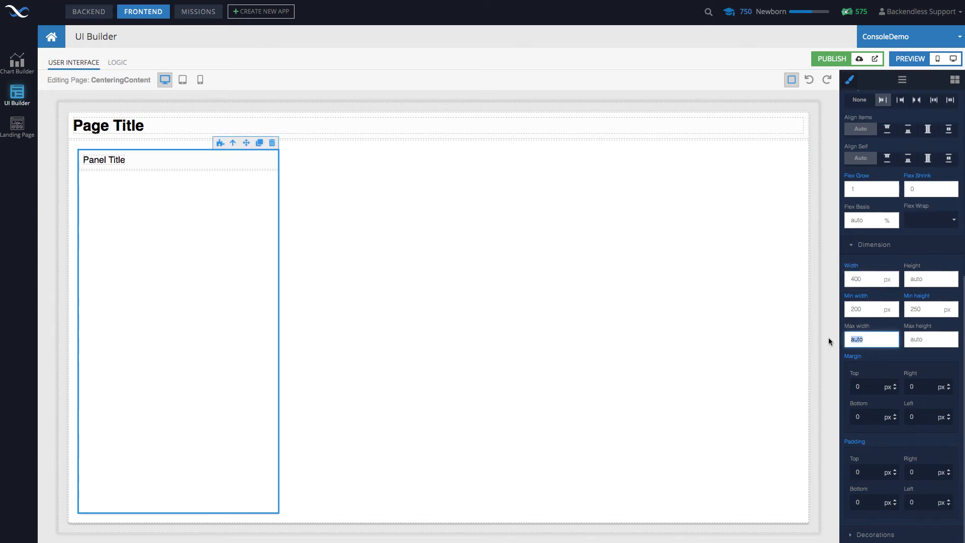
{"action": "type", "text": "400"}
{"action": "left_click_drag", "start_coordinate": [933, 336], "coordinate": [883, 337]}
{"action": "type", "text": "400"}
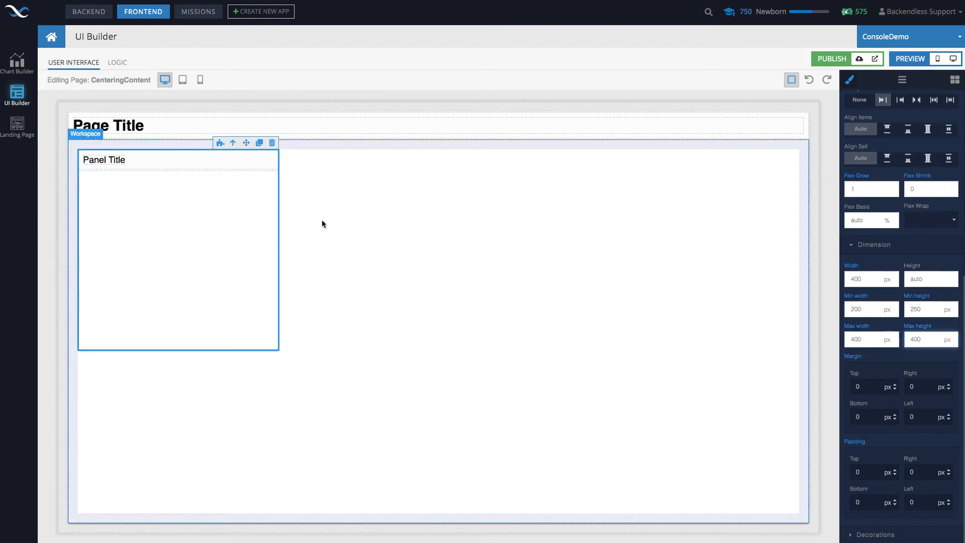
Center the panel horizontally and vertically inside the Workspace block using its Justify and Align Items flex settings
{"action": "left_click", "coordinate": [423, 283]}
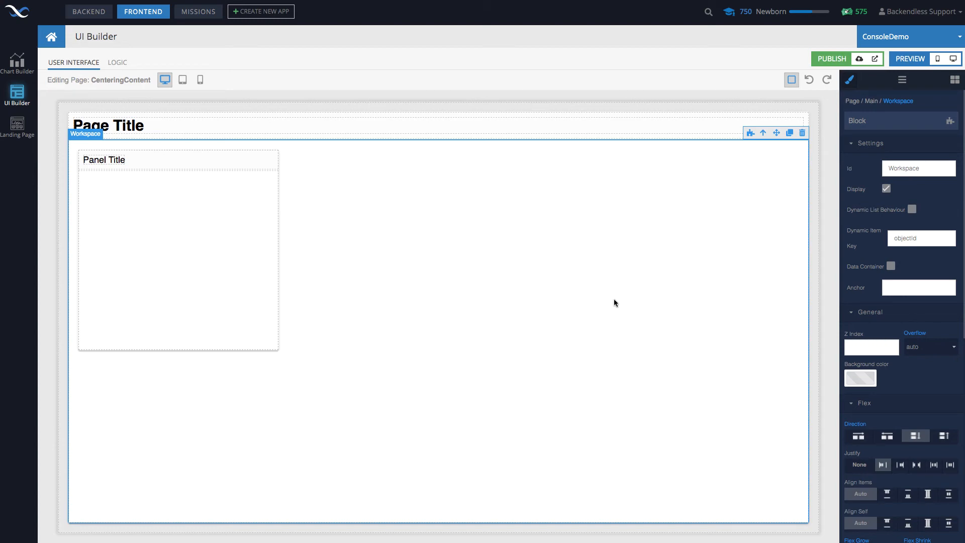
{"action": "scroll", "coordinate": [893, 326], "scroll_direction": "down", "scroll_amount": 3}
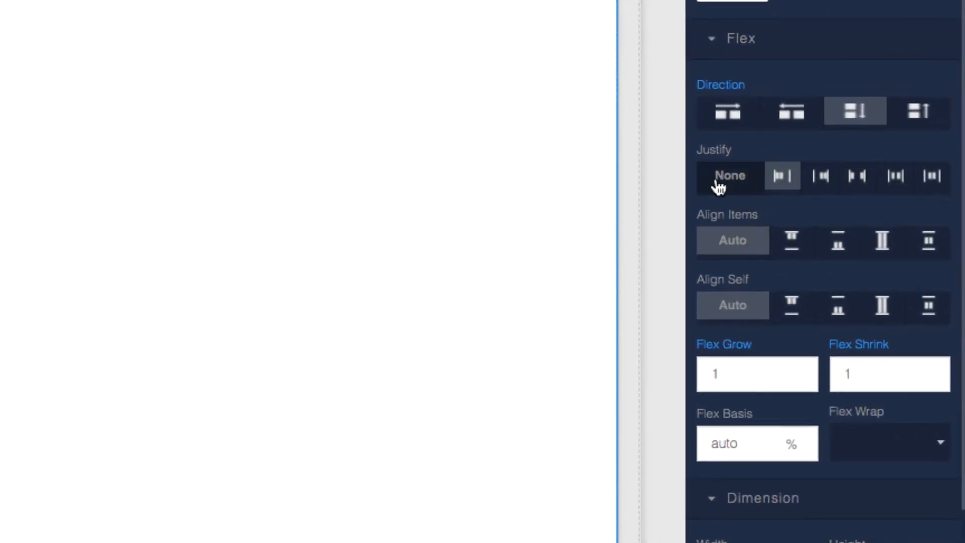
{"action": "left_click", "coordinate": [934, 177]}
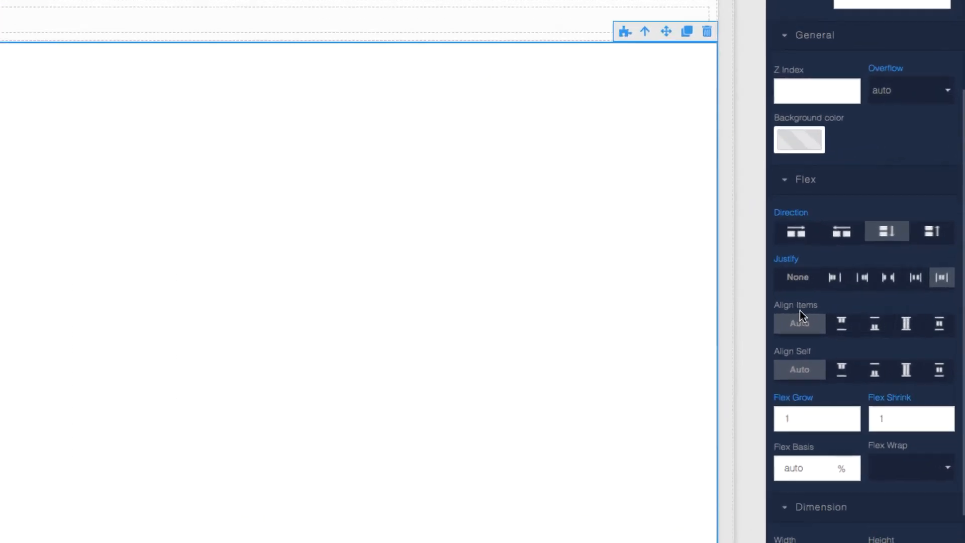
{"action": "left_click", "coordinate": [939, 323]}
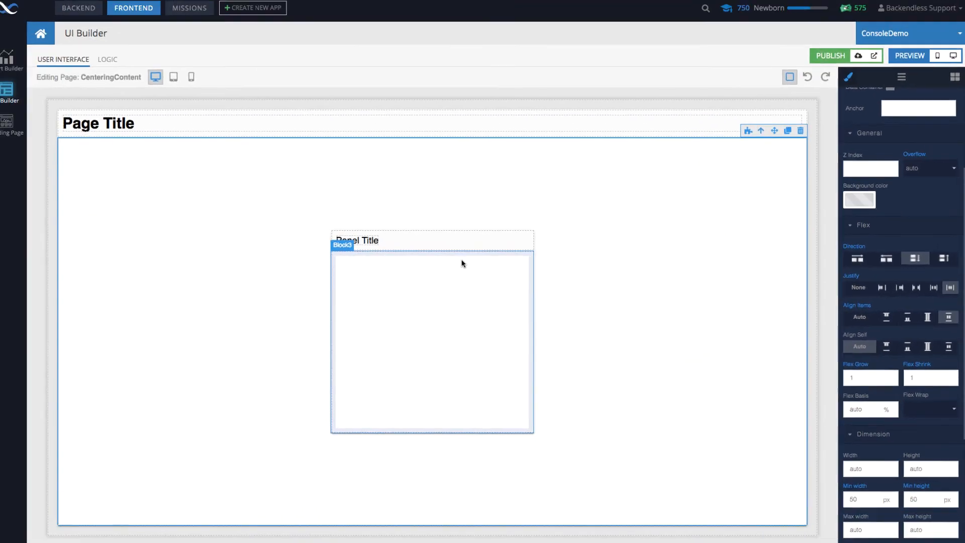
Preview the page in desktop mode, and check its layout in the editor's tablet and phone views
{"action": "left_click", "coordinate": [953, 59]}
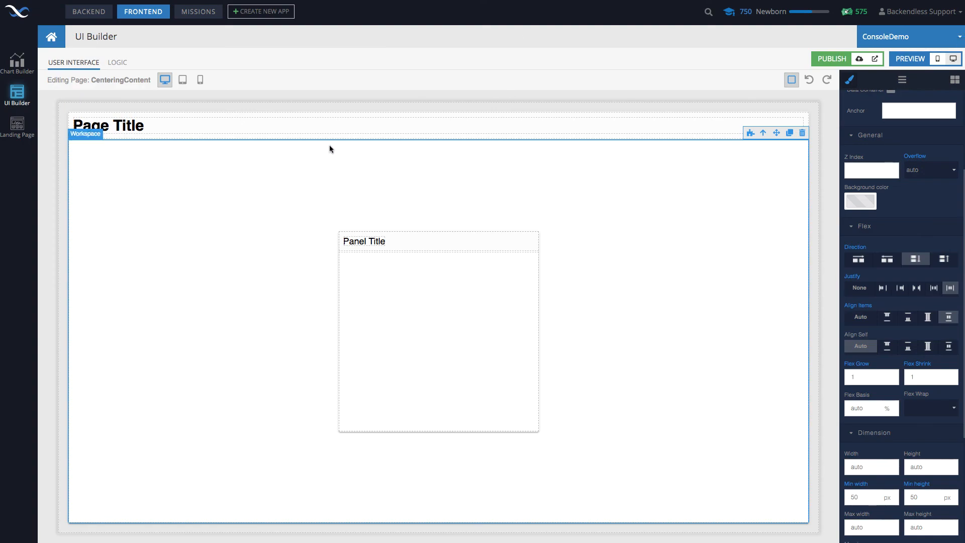
{"action": "left_click", "coordinate": [200, 103]}
{"action": "left_click", "coordinate": [183, 80]}
{"action": "left_click", "coordinate": [200, 80]}
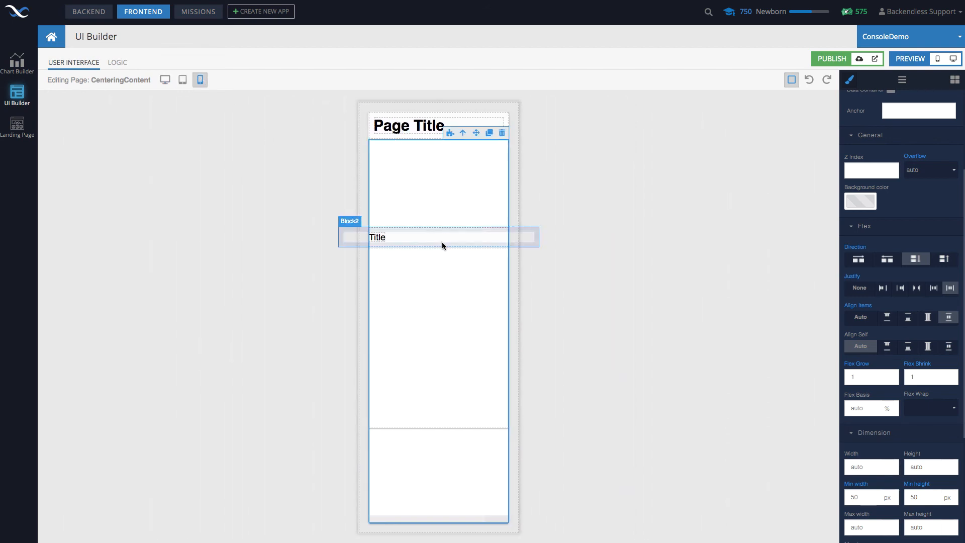
Set the width of the panel's outer block to 80% in the phone layout
{"action": "left_click", "coordinate": [440, 265]}
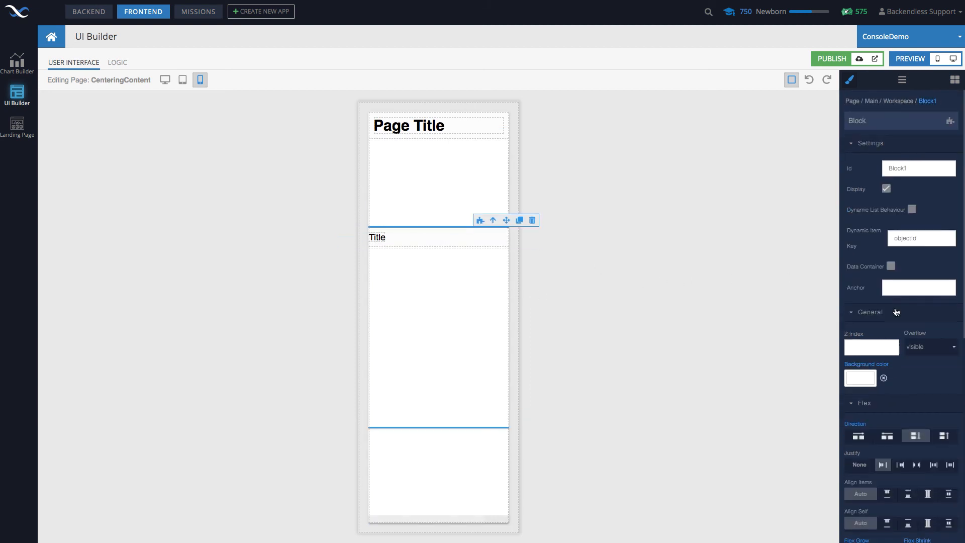
{"action": "scroll", "coordinate": [926, 355], "scroll_direction": "down", "scroll_amount": 3}
{"action": "scroll", "coordinate": [927, 356], "scroll_direction": "down", "scroll_amount": 5}
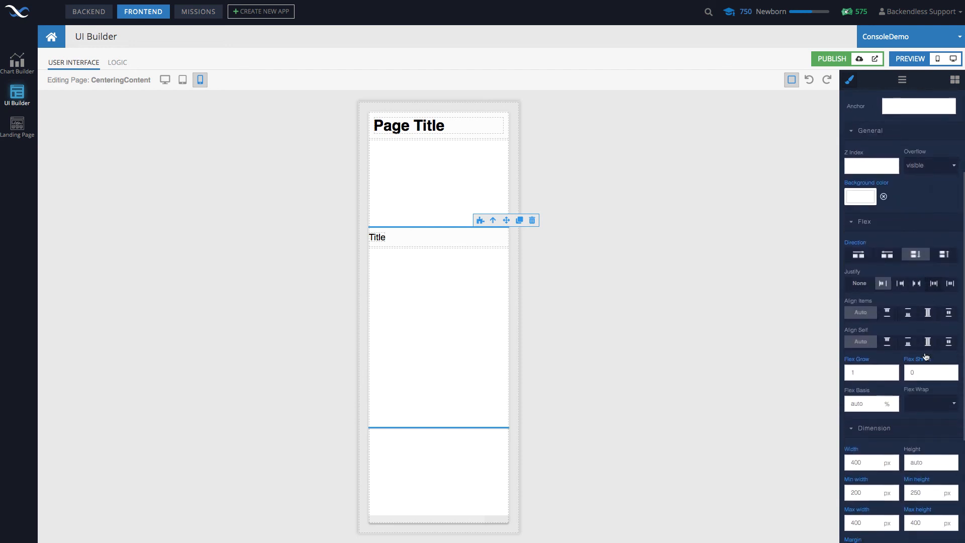
{"action": "double_click", "coordinate": [874, 325]}
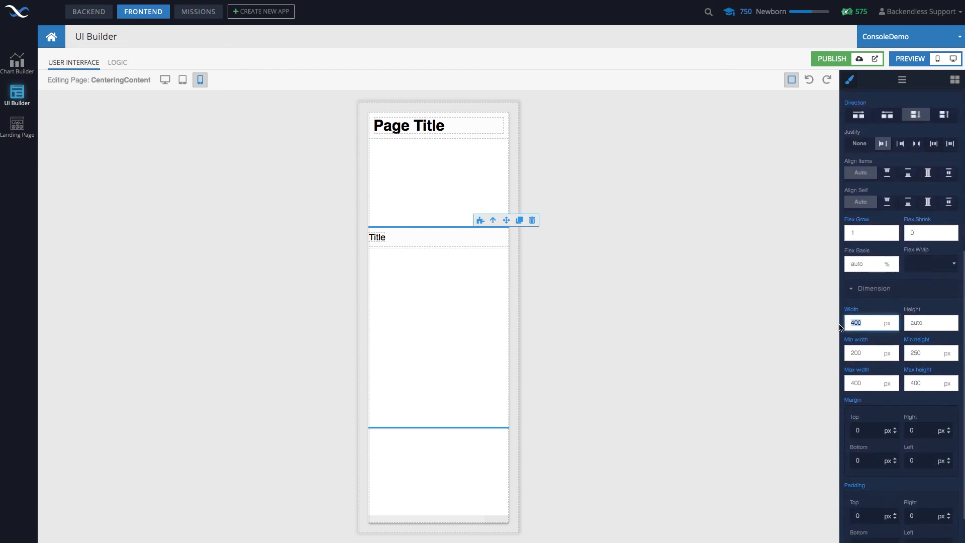
{"action": "type", "text": "80%"}
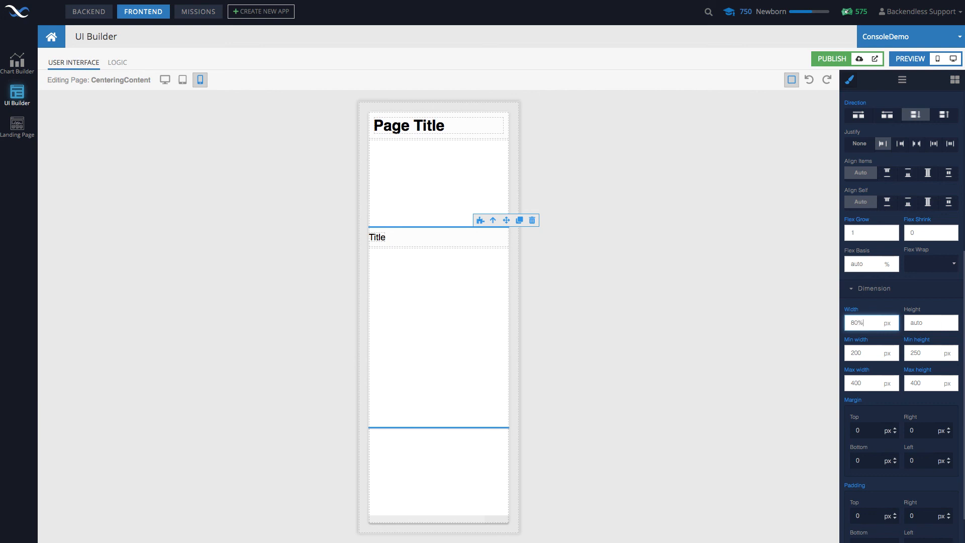